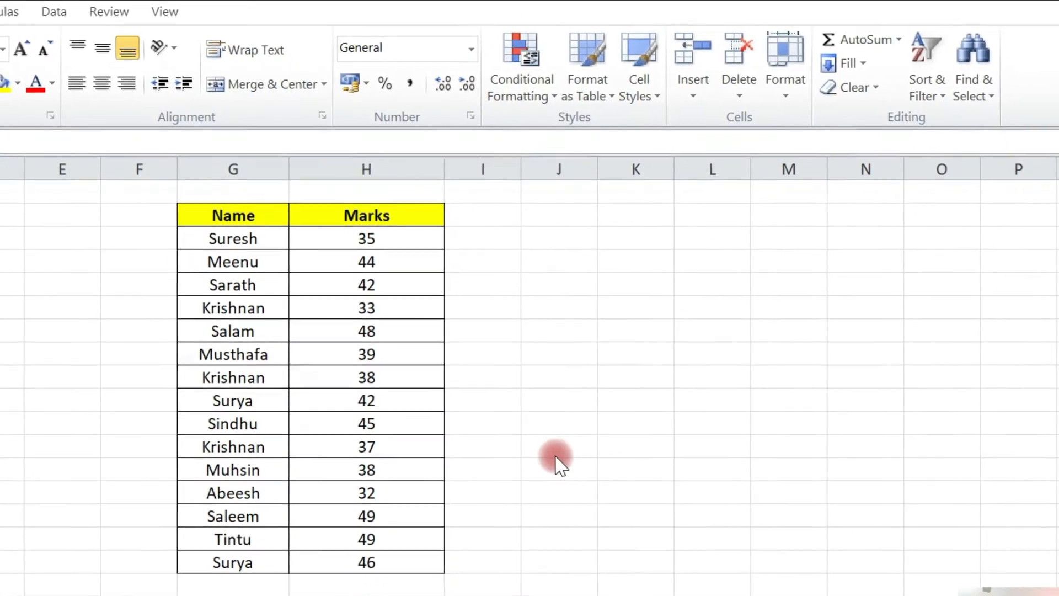
Select all the names under the Name header and start a new conditional formatting rule for them
{"action": "left_click", "coordinate": [553, 453]}
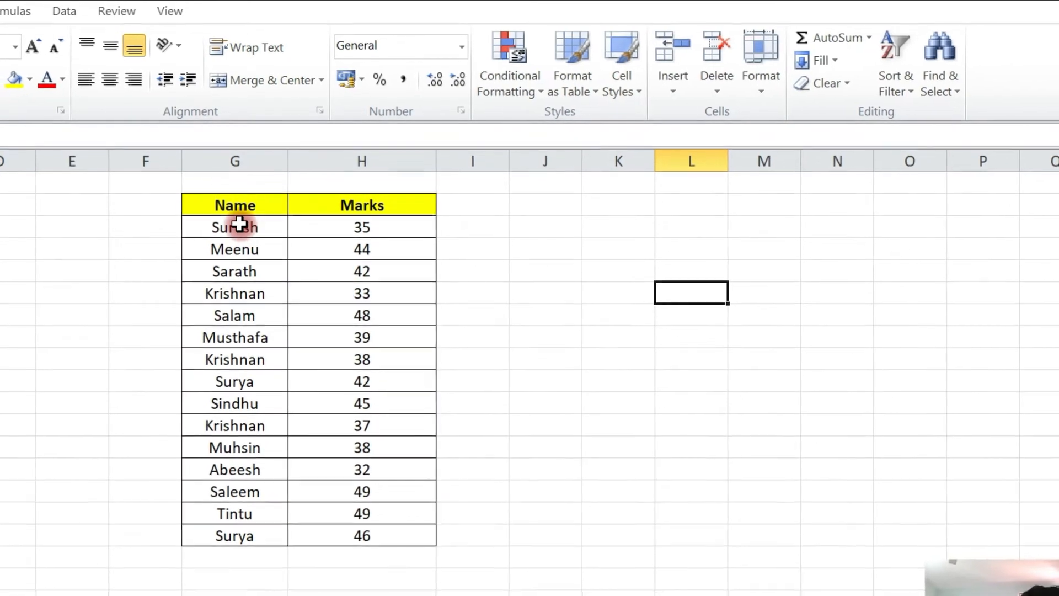
{"action": "left_click", "coordinate": [238, 226]}
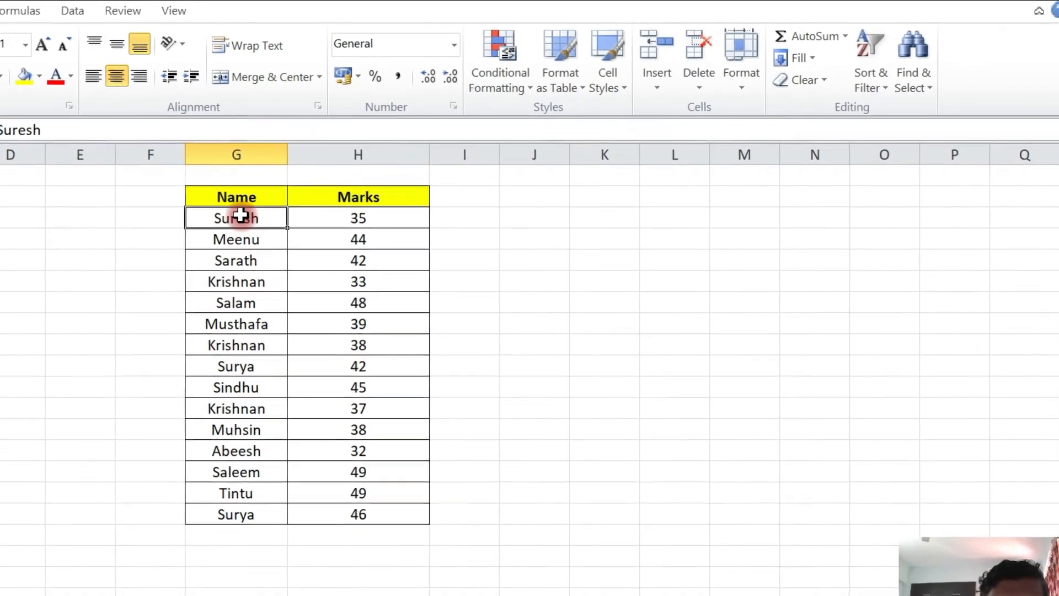
{"action": "left_click_drag", "start_coordinate": [240, 218], "coordinate": [260, 502]}
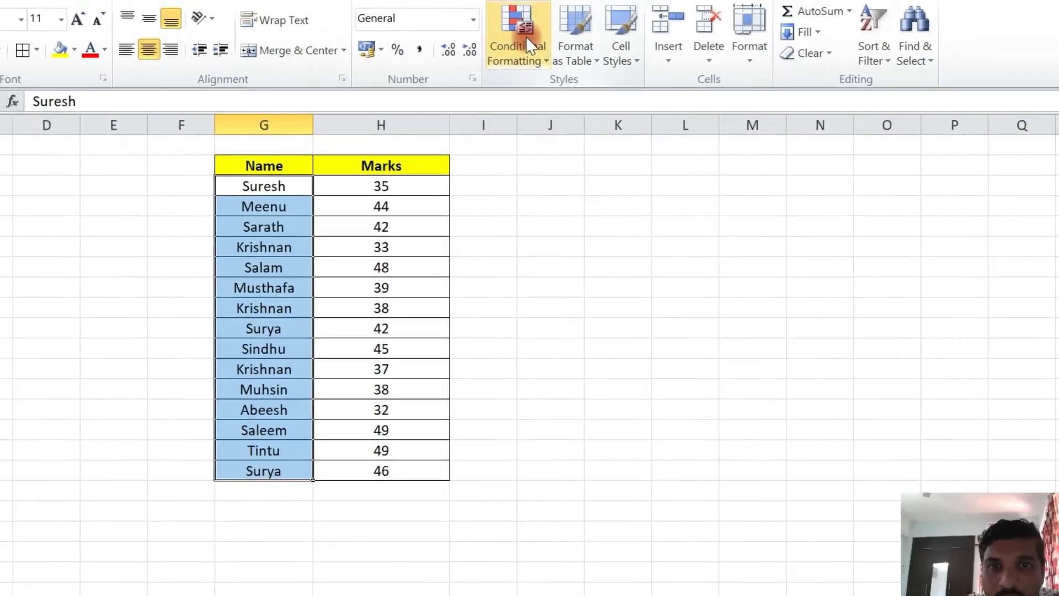
{"action": "left_click", "coordinate": [526, 38]}
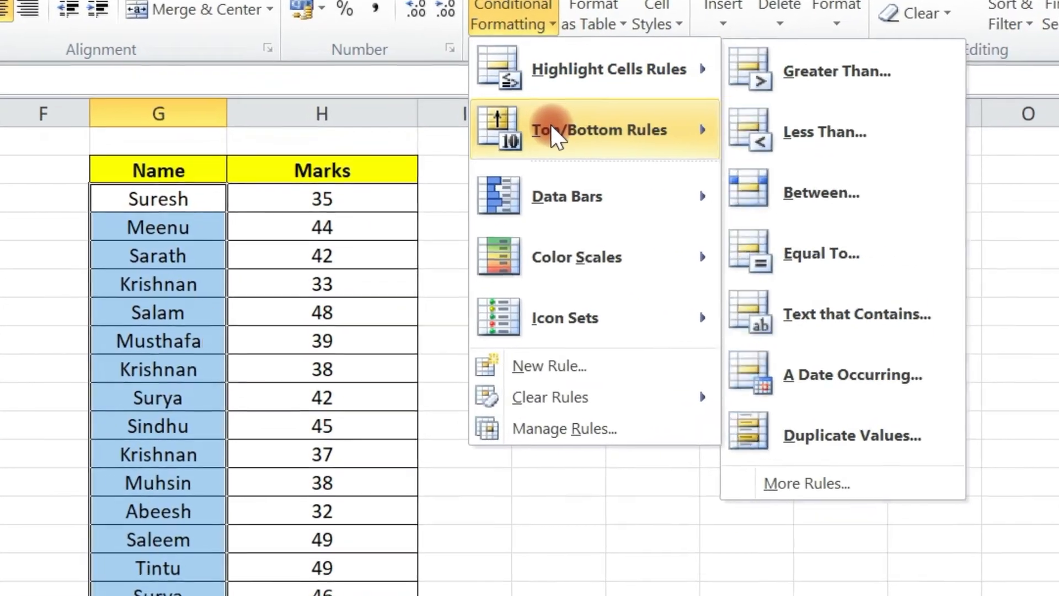
{"action": "mouse_move", "coordinate": [521, 188]}
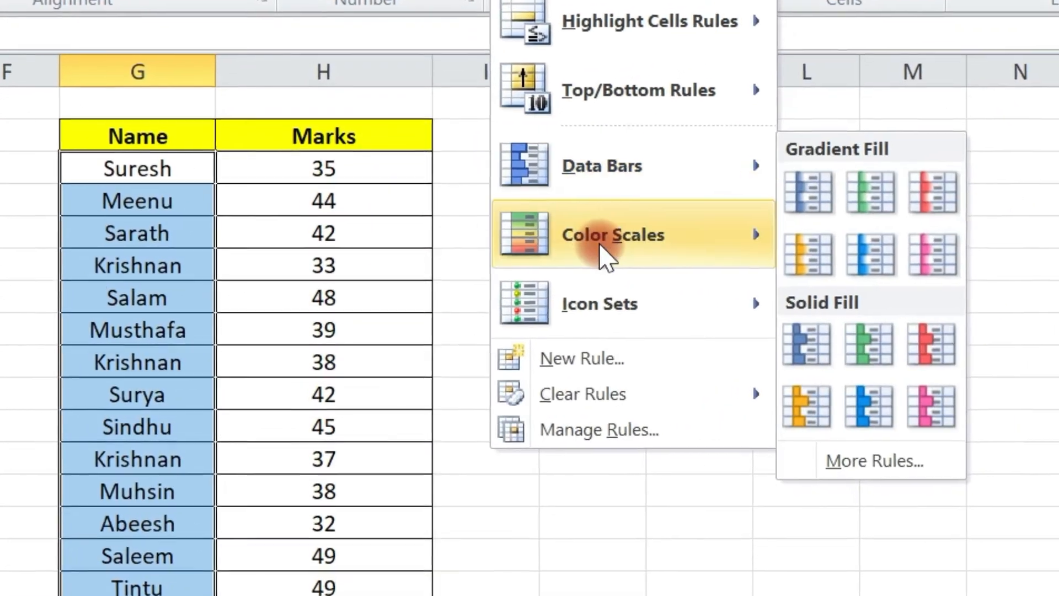
{"action": "mouse_move", "coordinate": [577, 256]}
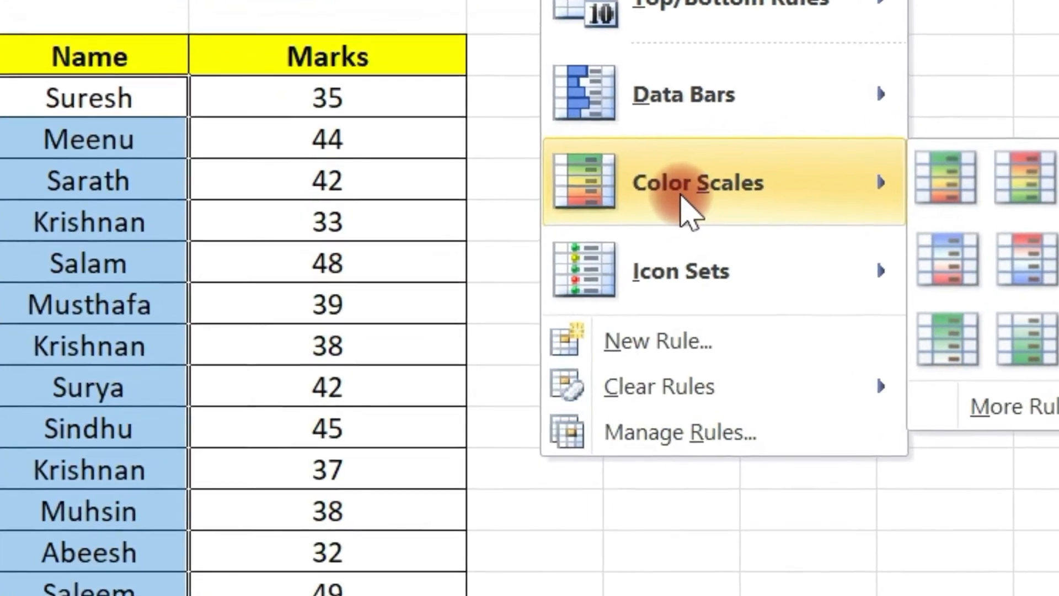
{"action": "mouse_move", "coordinate": [674, 266]}
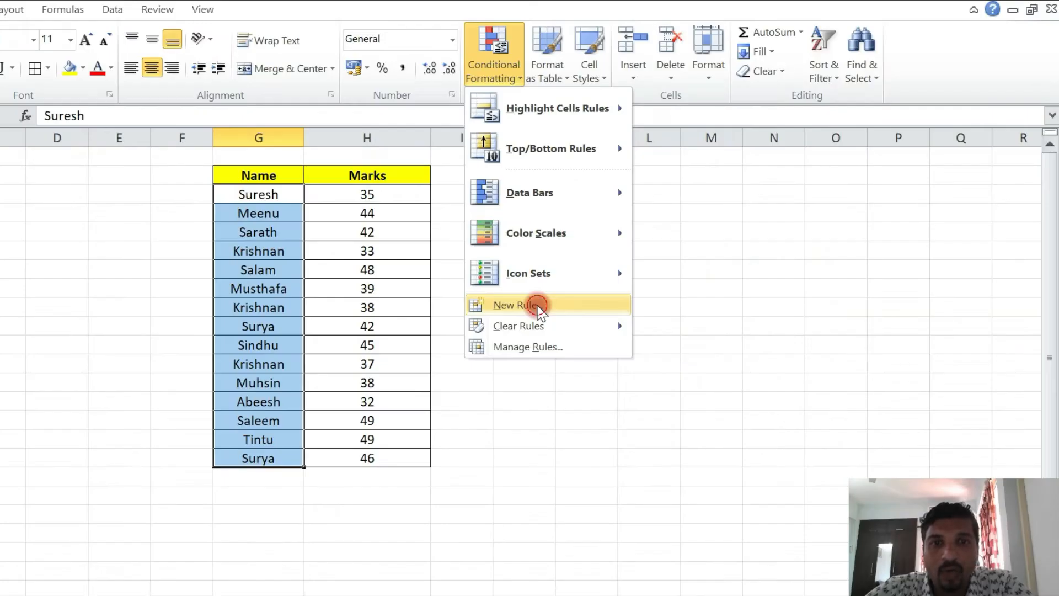
{"action": "left_click", "coordinate": [536, 306]}
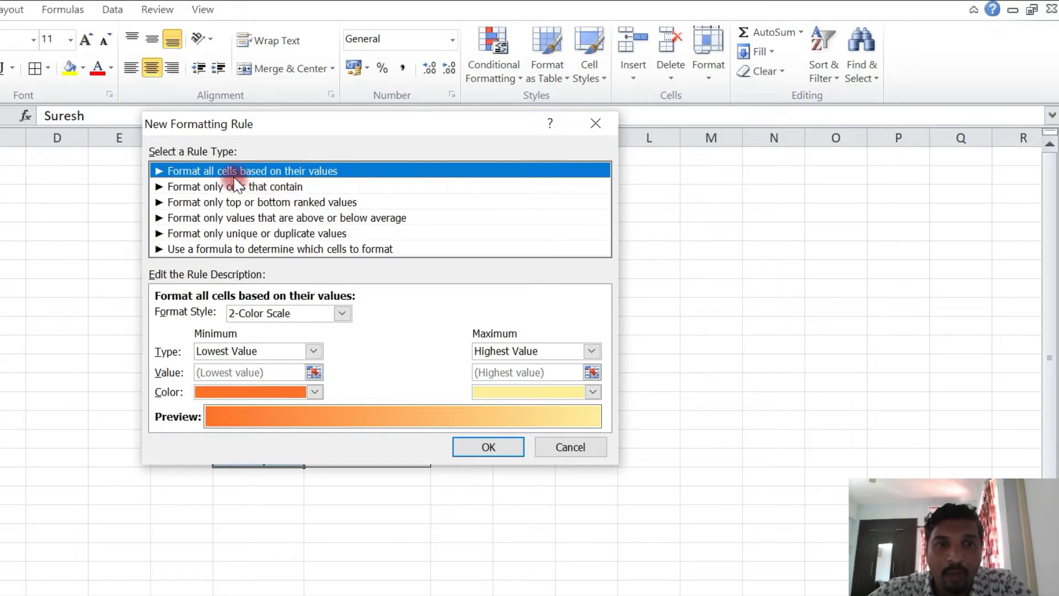
Set the rule to format only duplicate values in the selected range and open its format settings
{"action": "left_click", "coordinate": [336, 235]}
{"action": "left_click", "coordinate": [216, 315]}
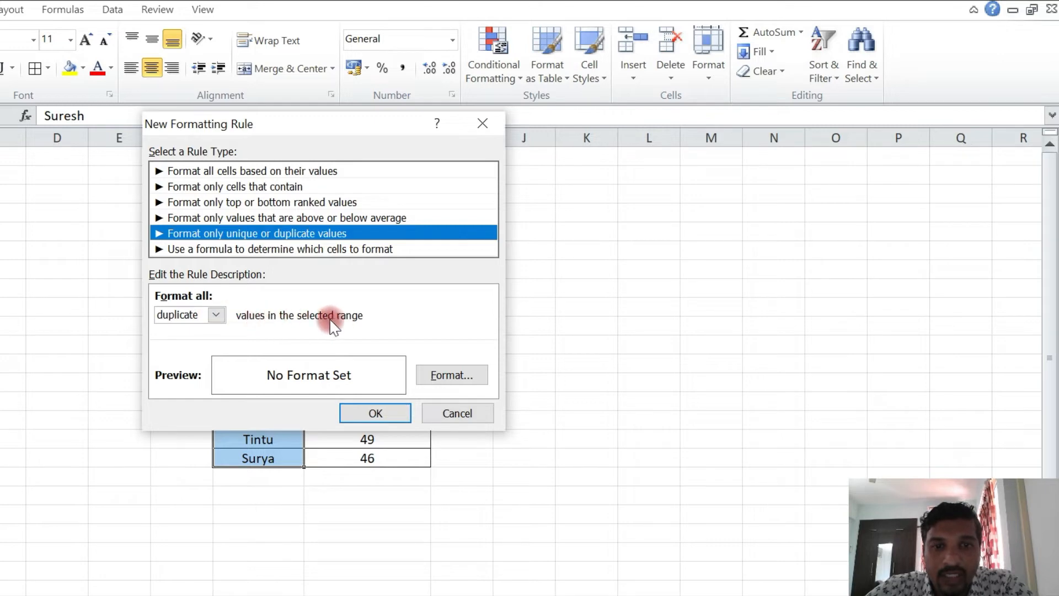
{"action": "left_click", "coordinate": [217, 315]}
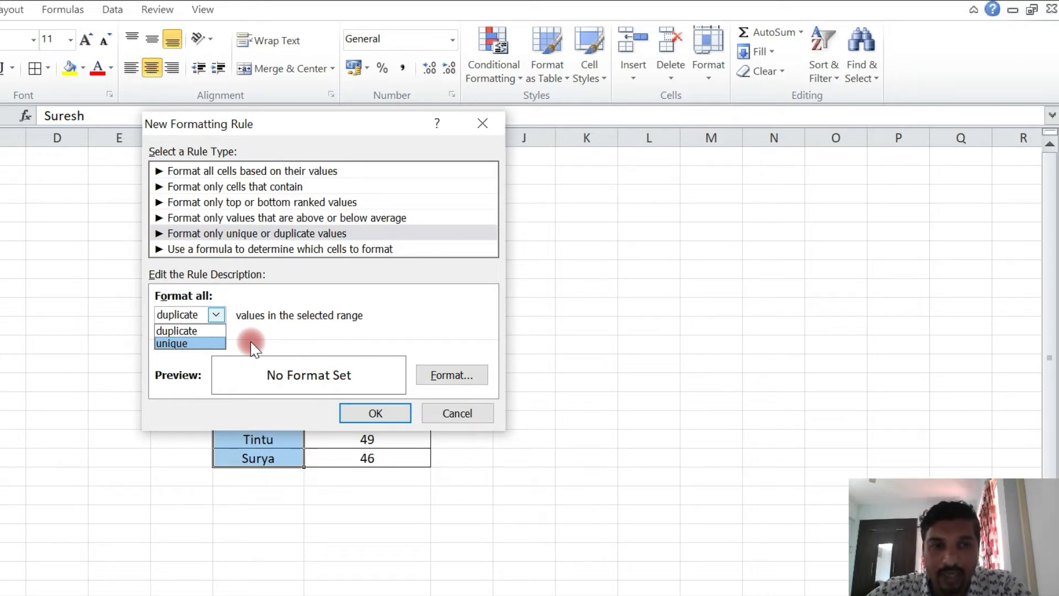
{"action": "left_click", "coordinate": [208, 330]}
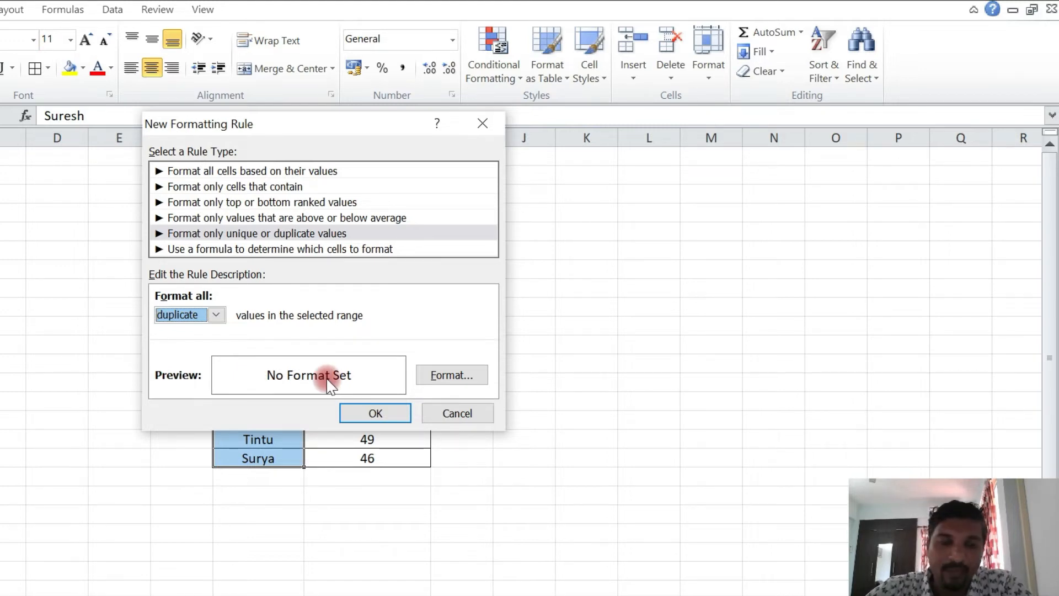
{"action": "left_click", "coordinate": [443, 380]}
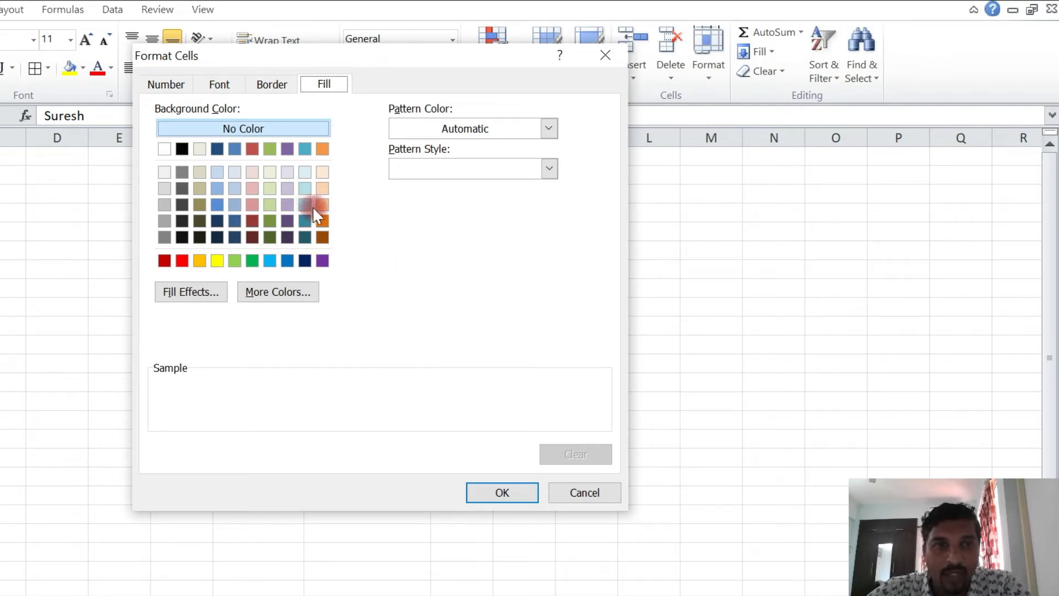
{"action": "left_click", "coordinate": [168, 87]}
{"action": "left_click", "coordinate": [209, 85]}
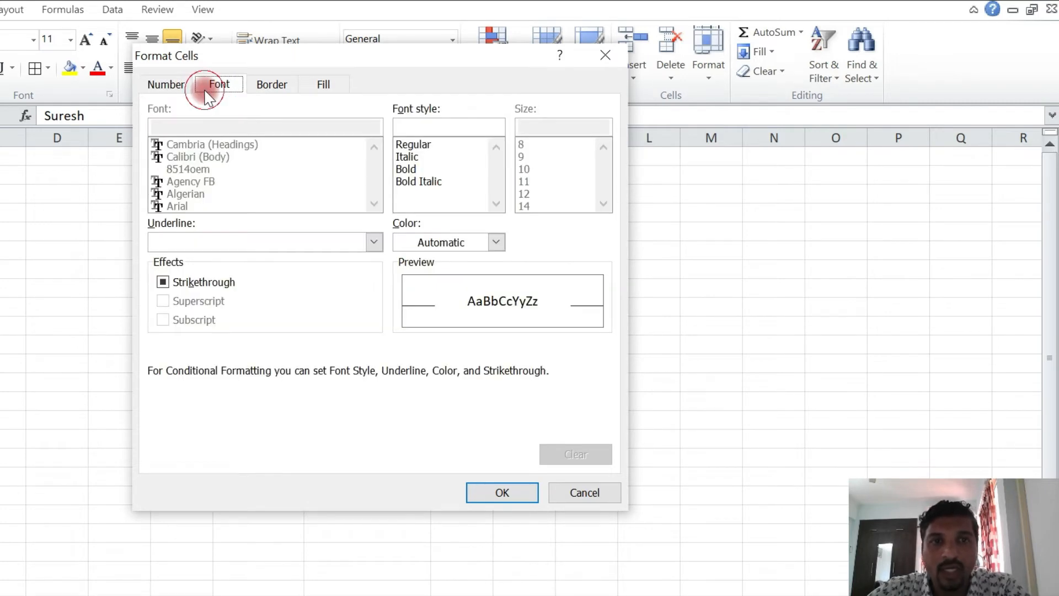
{"action": "left_click", "coordinate": [269, 86]}
{"action": "left_click", "coordinate": [311, 89]}
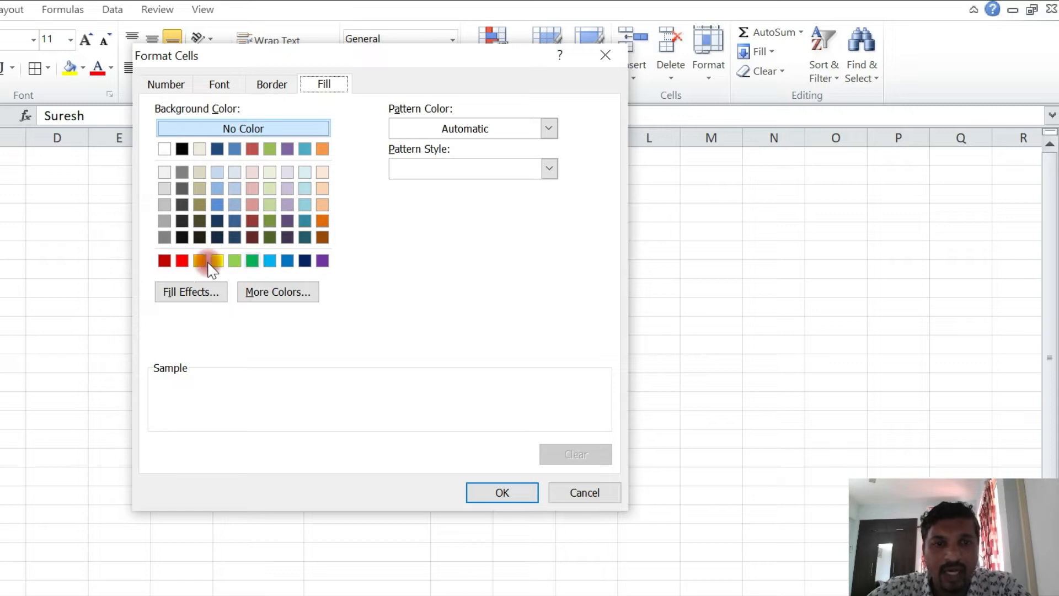
{"action": "left_click", "coordinate": [298, 289]}
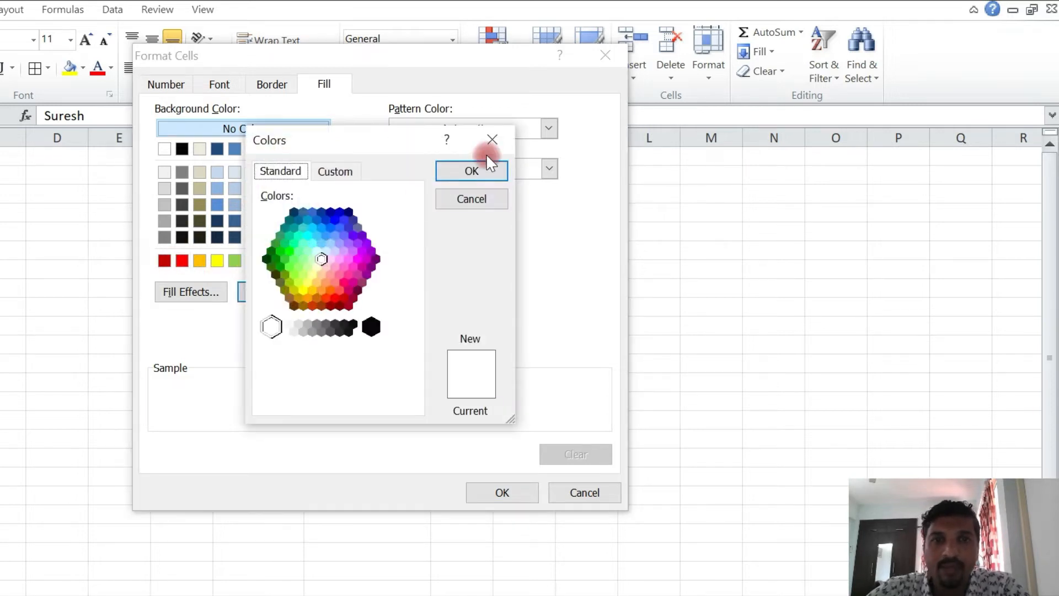
{"action": "left_click", "coordinate": [492, 141]}
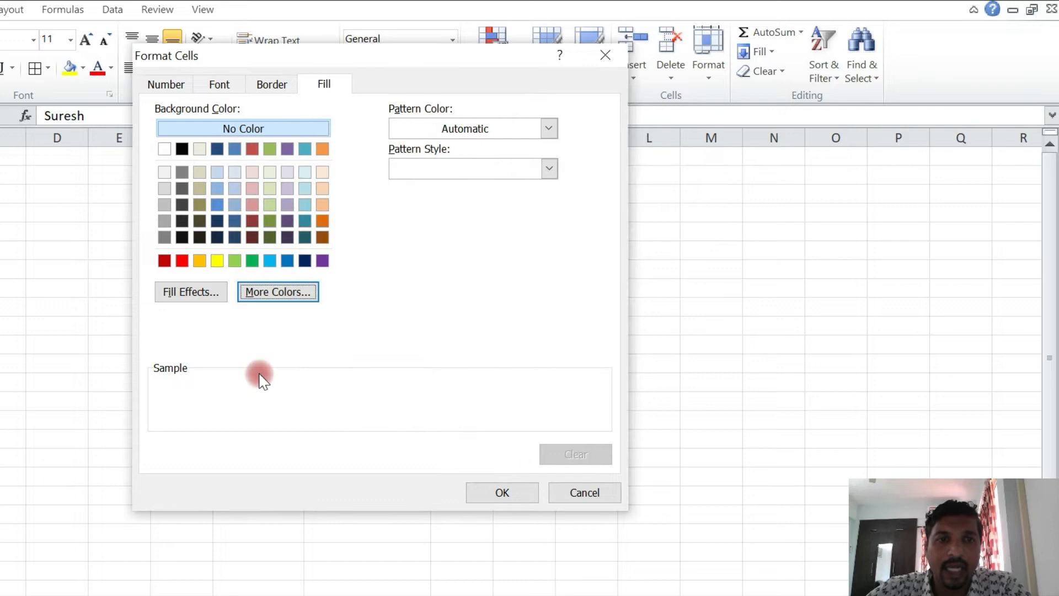
Give the duplicate names a green background fill and apply the rule
{"action": "left_click", "coordinate": [252, 260]}
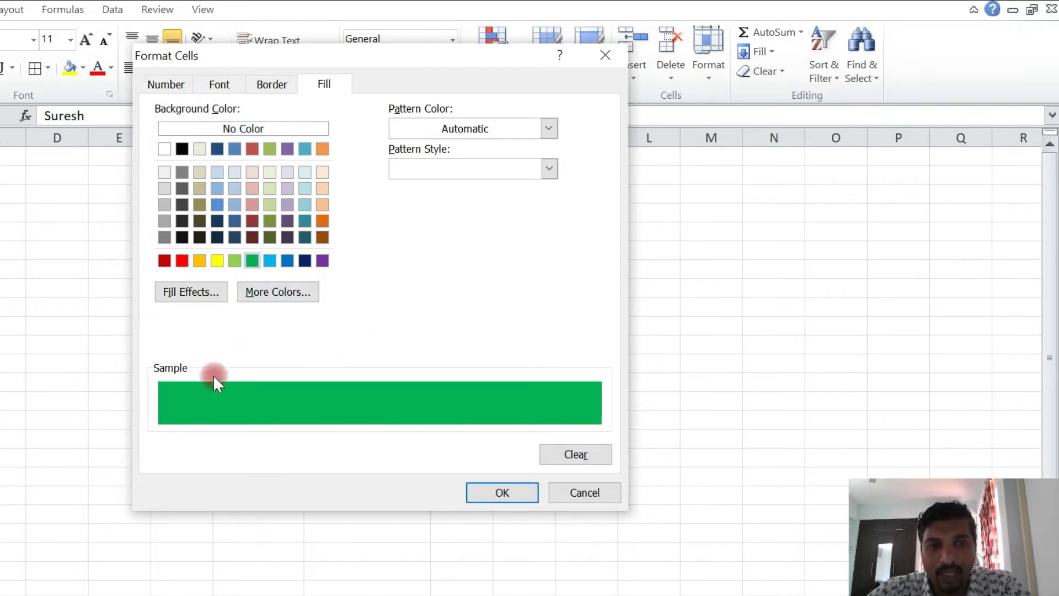
{"action": "left_click", "coordinate": [199, 261]}
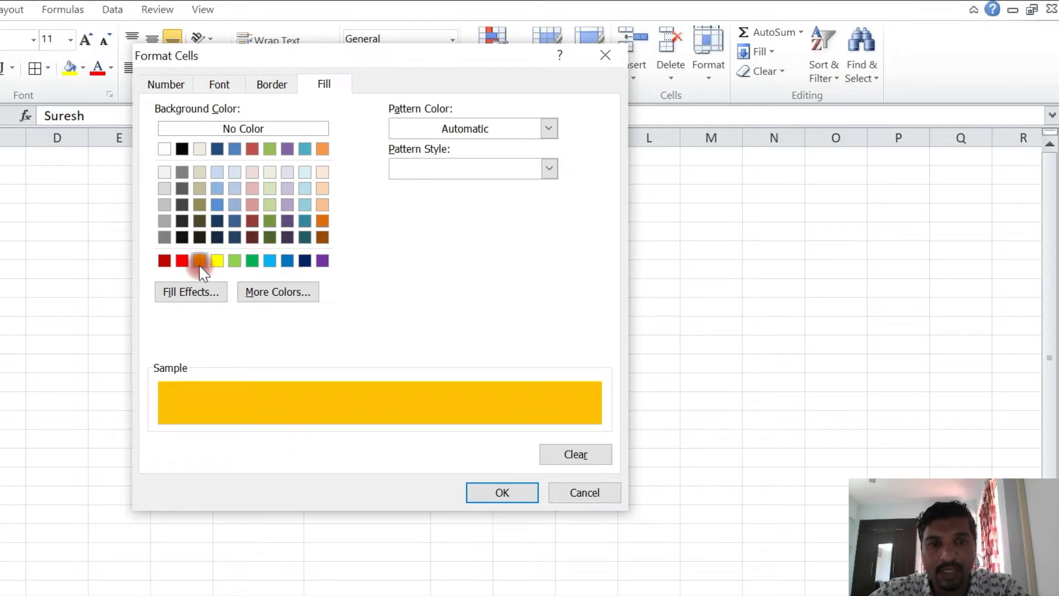
{"action": "left_click", "coordinate": [252, 261]}
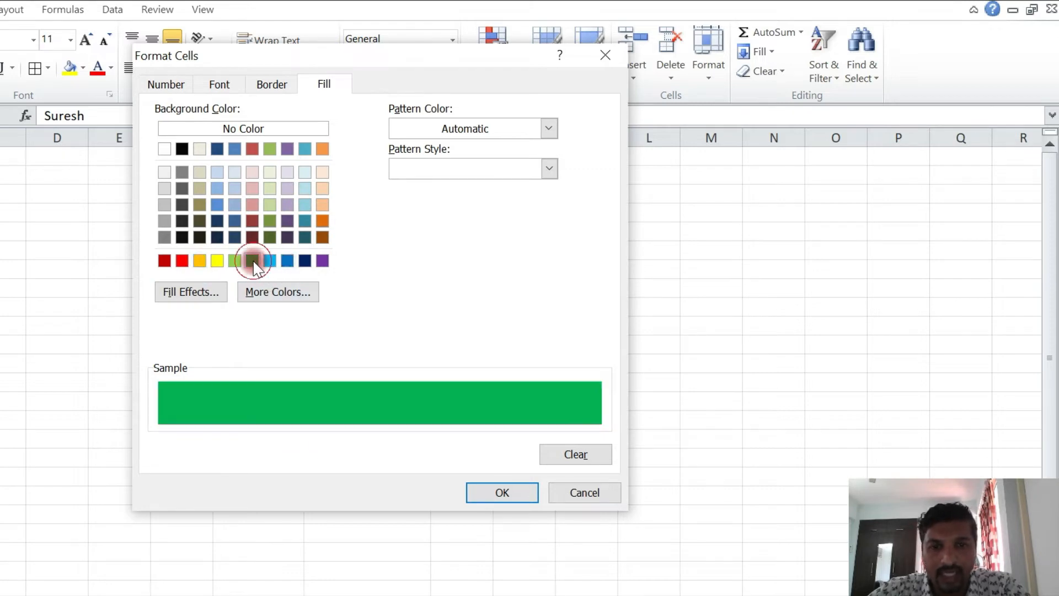
{"action": "left_click", "coordinate": [510, 493]}
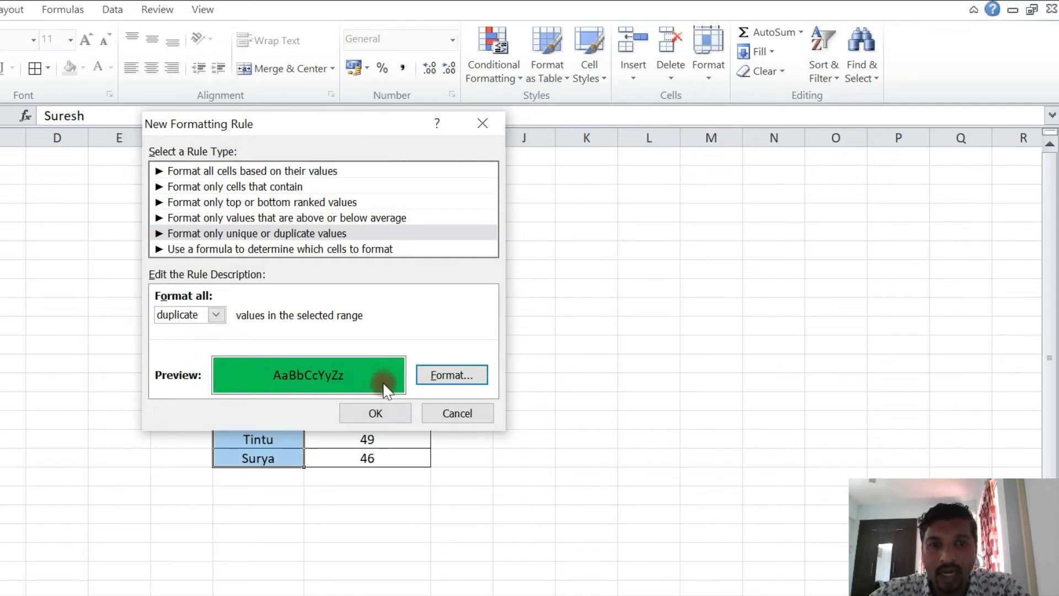
{"action": "left_click", "coordinate": [384, 413]}
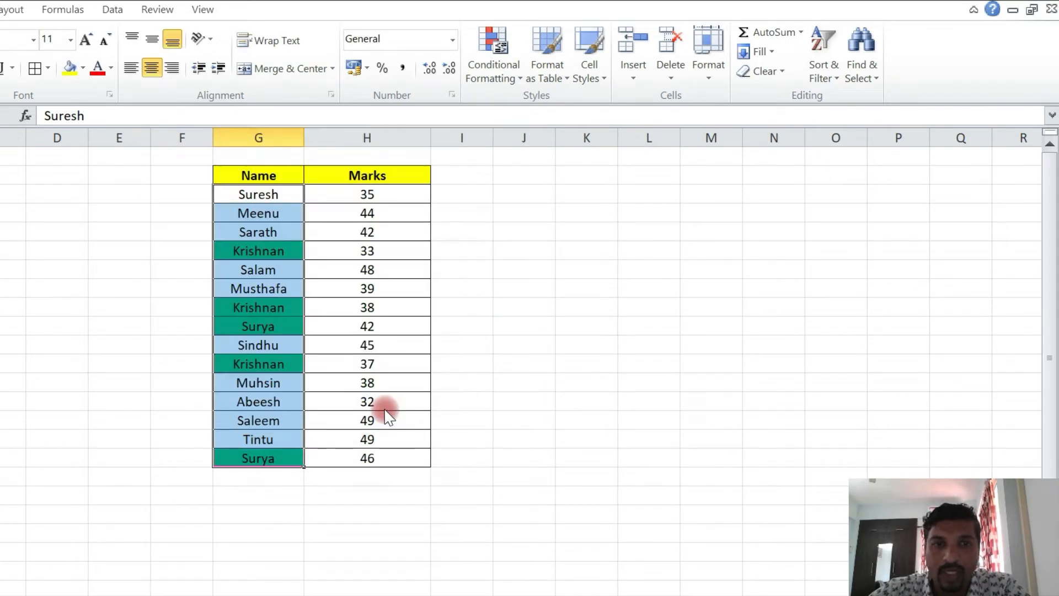
{"action": "left_click", "coordinate": [563, 366]}
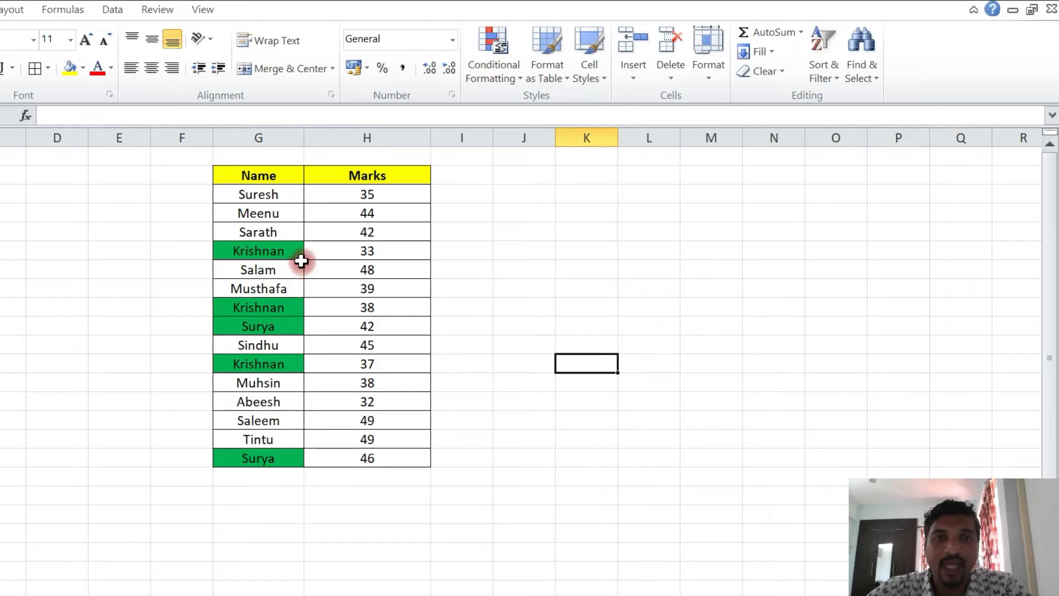
Create a new conditional formatting rule for all values under the Marks header that formats only duplicate values
{"action": "left_click", "coordinate": [395, 191]}
{"action": "left_click_drag", "start_coordinate": [395, 191], "coordinate": [385, 460]}
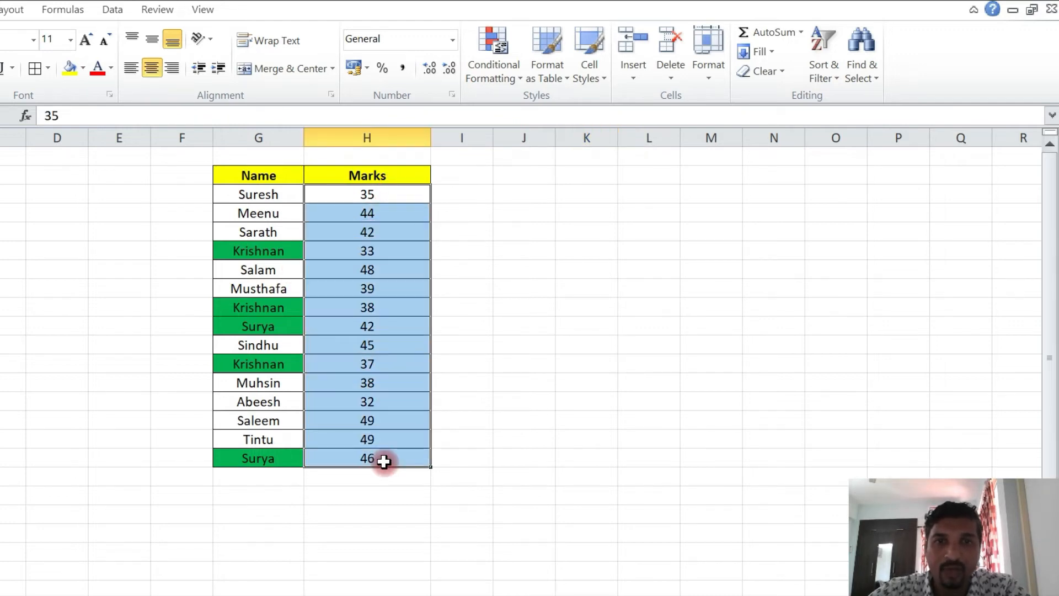
{"action": "left_click", "coordinate": [496, 39]}
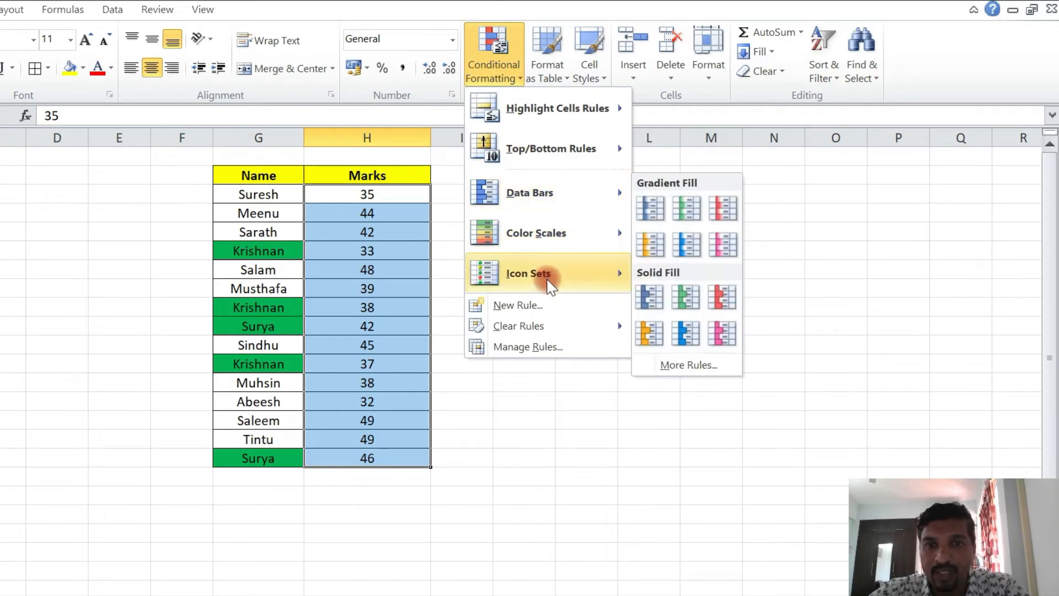
{"action": "left_click", "coordinate": [550, 305]}
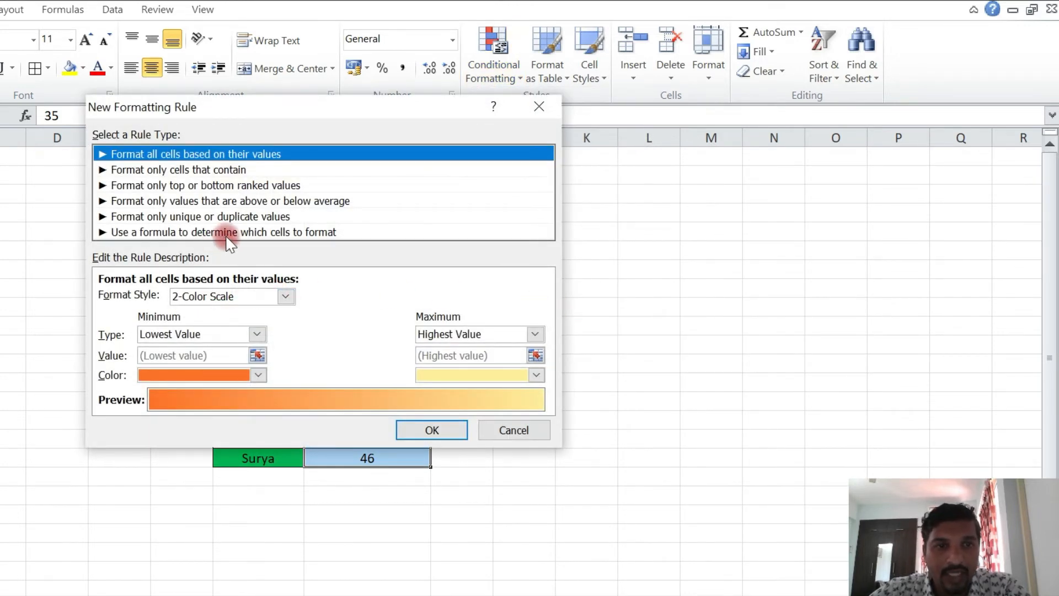
{"action": "left_click", "coordinate": [187, 217]}
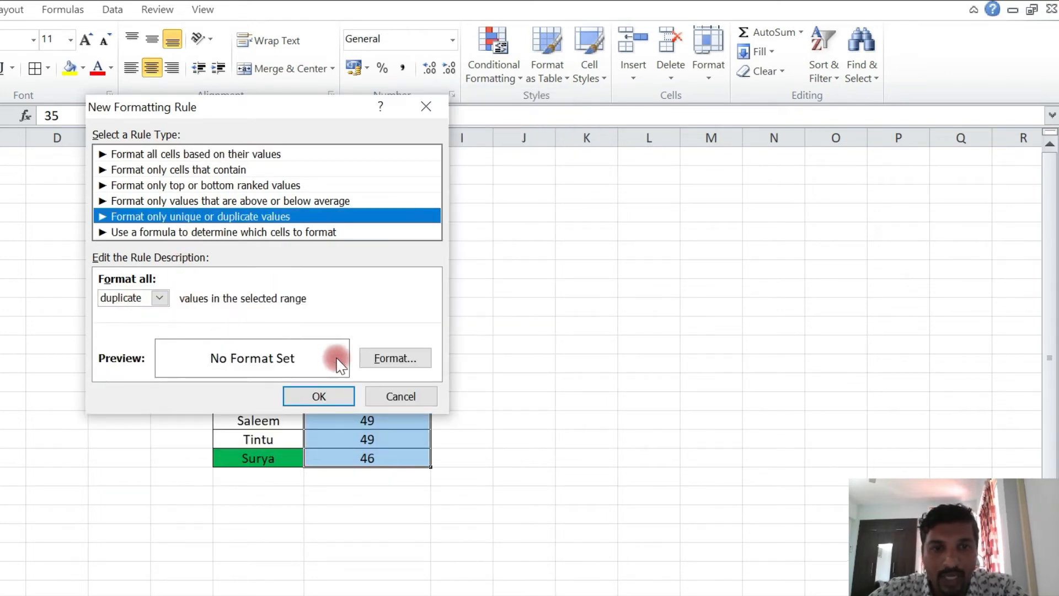
Set the background fill for duplicate marks to yellow, leaving the pattern color on Automatic
{"action": "left_click", "coordinate": [389, 359]}
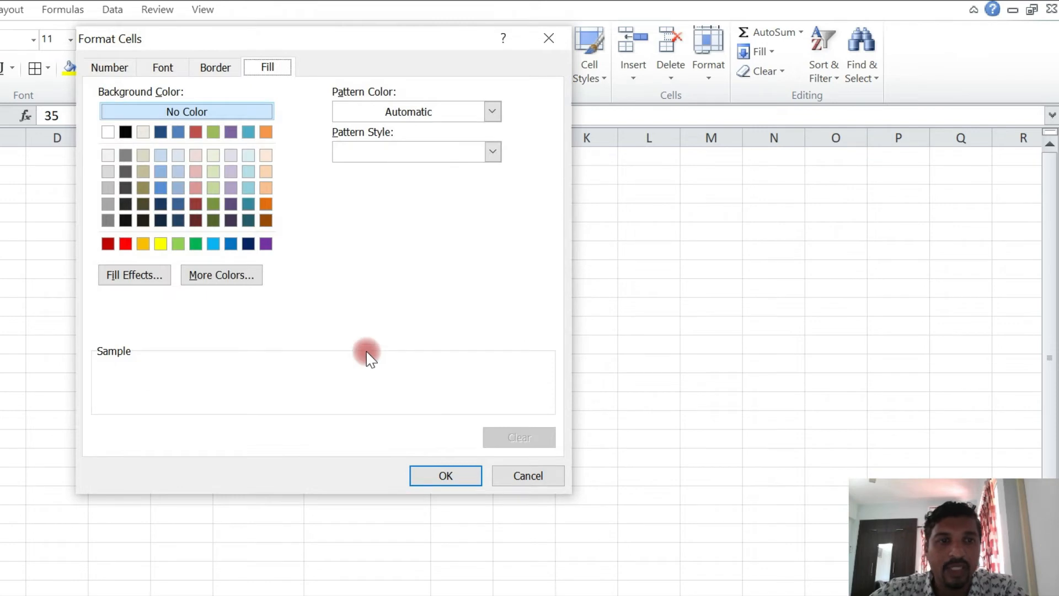
{"action": "left_click", "coordinate": [161, 244]}
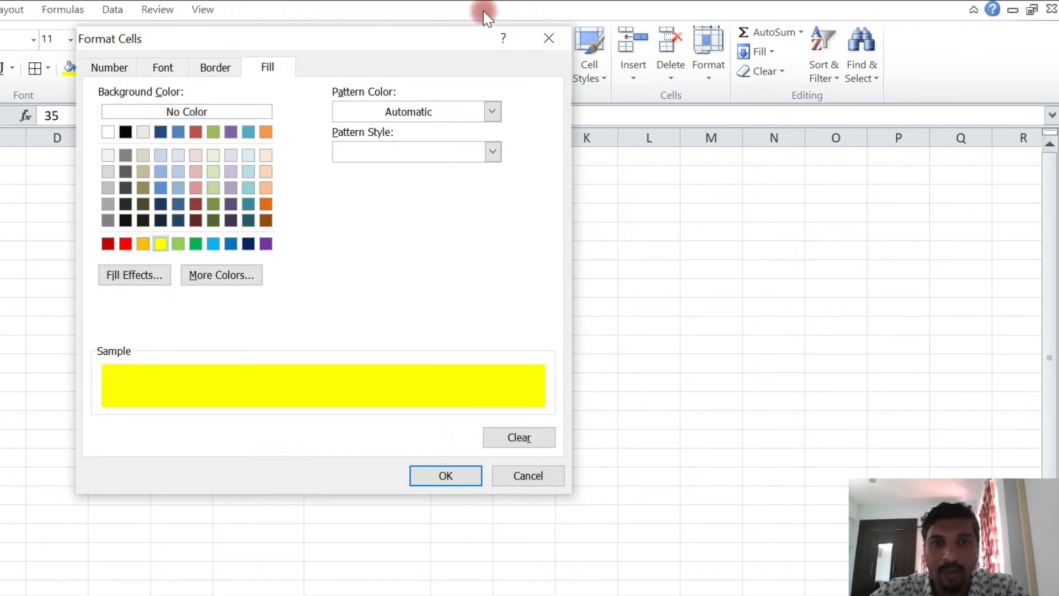
{"action": "left_click", "coordinate": [492, 114]}
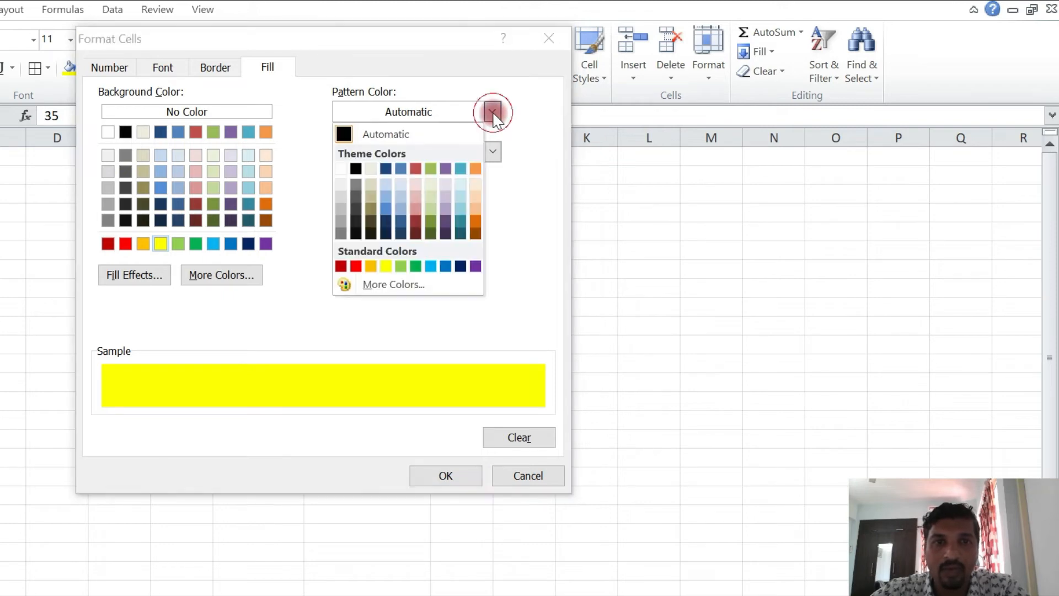
{"action": "left_click", "coordinate": [500, 220]}
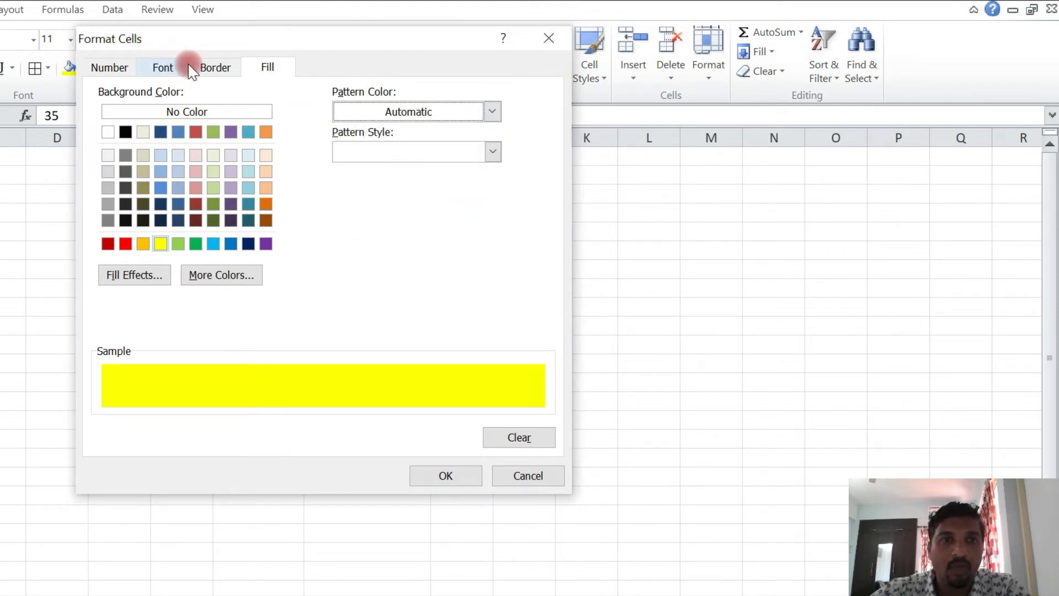
Add an outline border to the duplicate marks format, choose red as the line color, and apply the rule
{"action": "left_click", "coordinate": [222, 67]}
{"action": "left_click", "coordinate": [336, 123]}
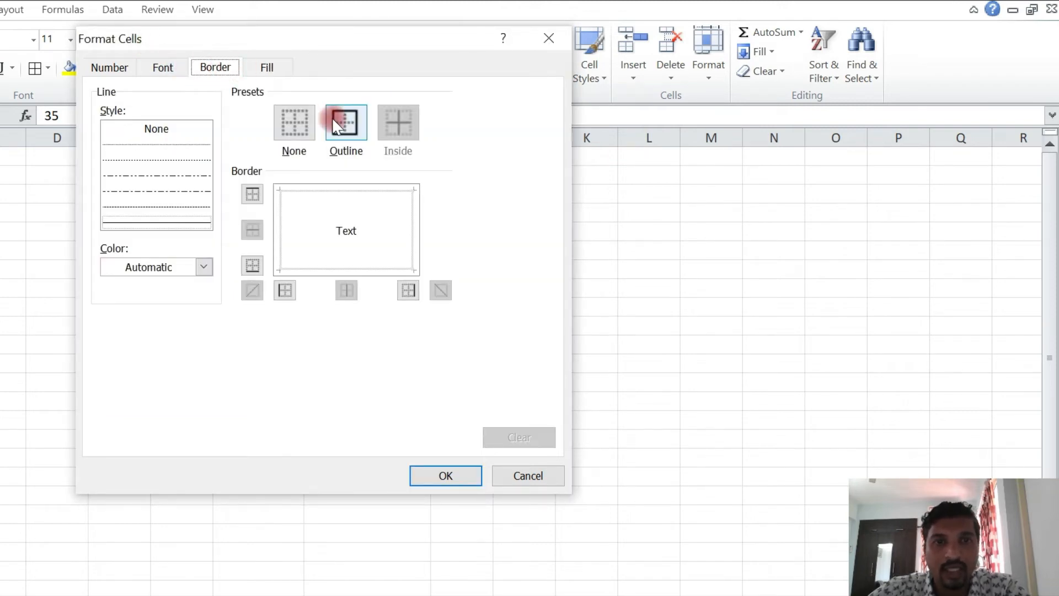
{"action": "left_click", "coordinate": [201, 267]}
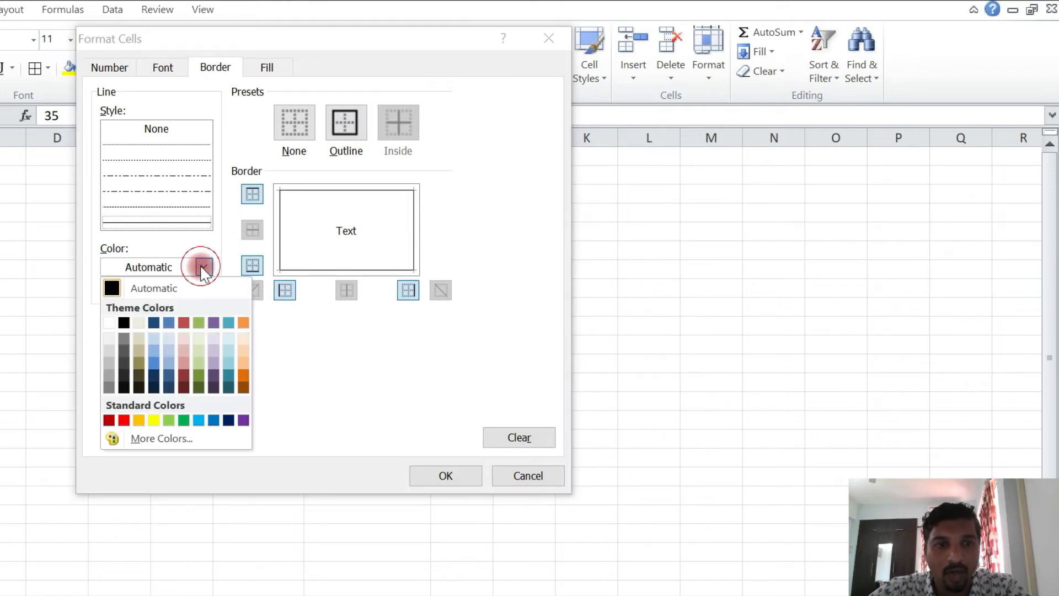
{"action": "left_click", "coordinate": [124, 421]}
{"action": "left_click", "coordinate": [461, 479]}
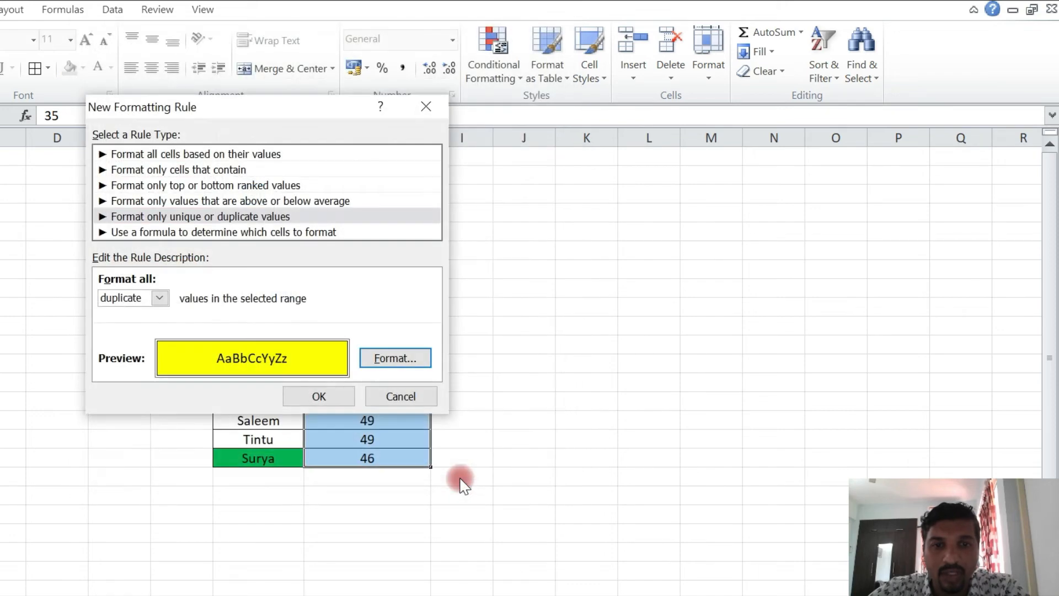
{"action": "left_click", "coordinate": [318, 397]}
{"action": "left_click", "coordinate": [590, 382]}
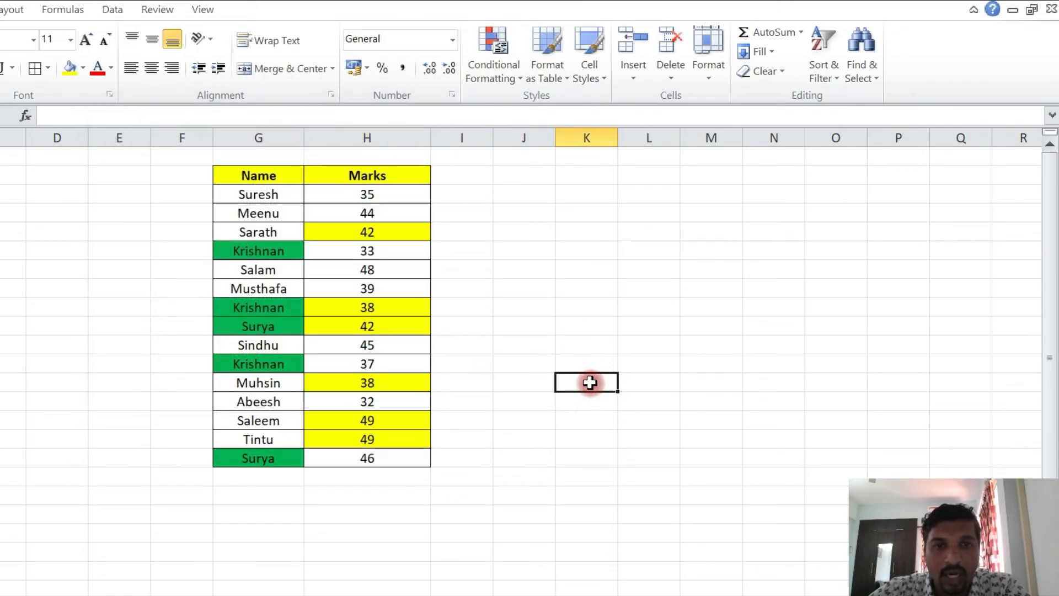
{"action": "left_click", "coordinate": [398, 230]}
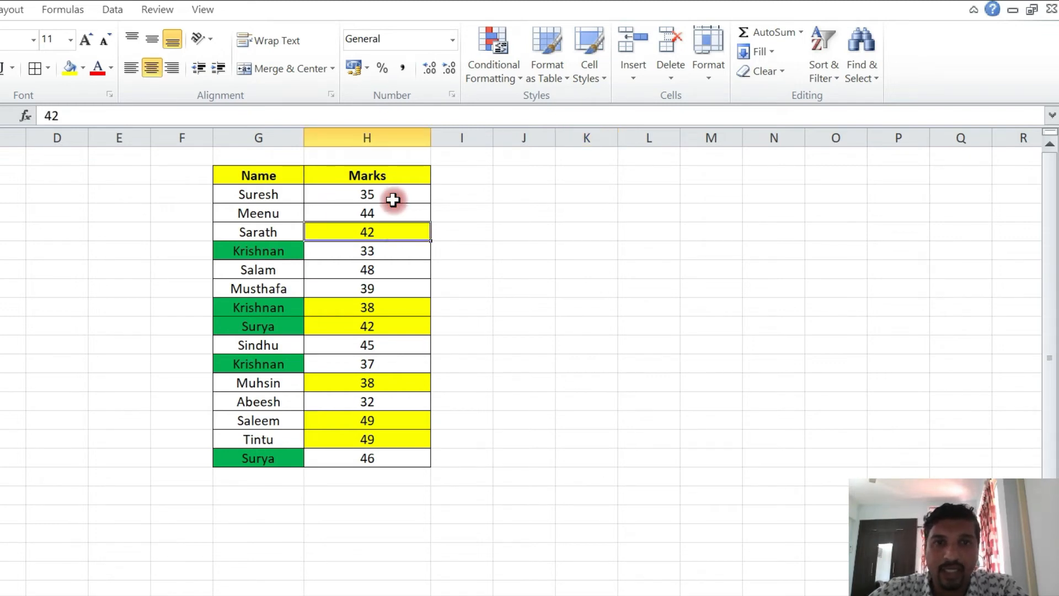
{"action": "left_click_drag", "start_coordinate": [395, 196], "coordinate": [390, 426]}
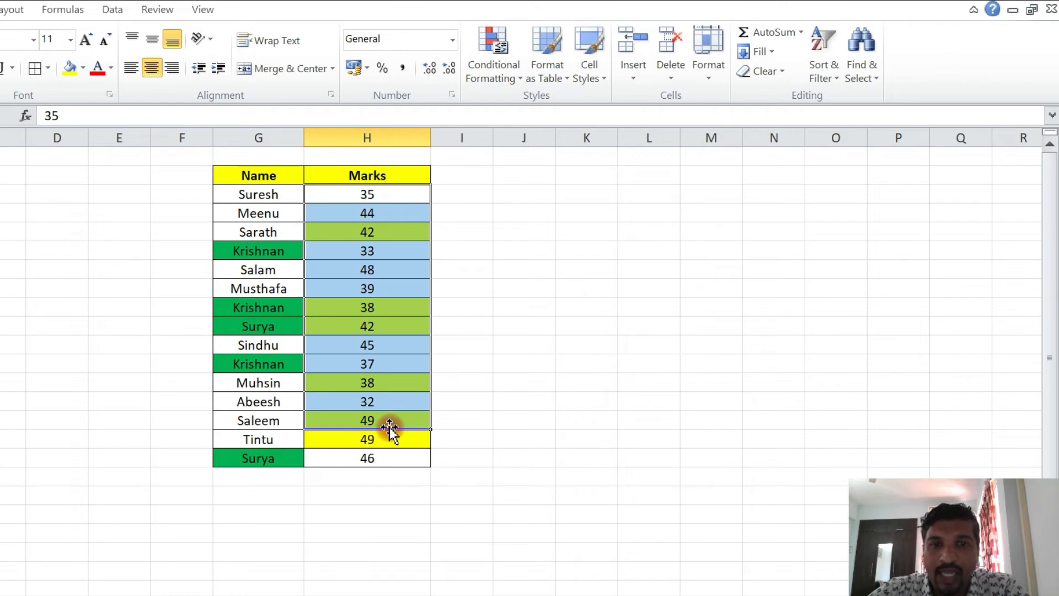
{"action": "left_click", "coordinate": [437, 367]}
{"action": "left_click", "coordinate": [398, 197]}
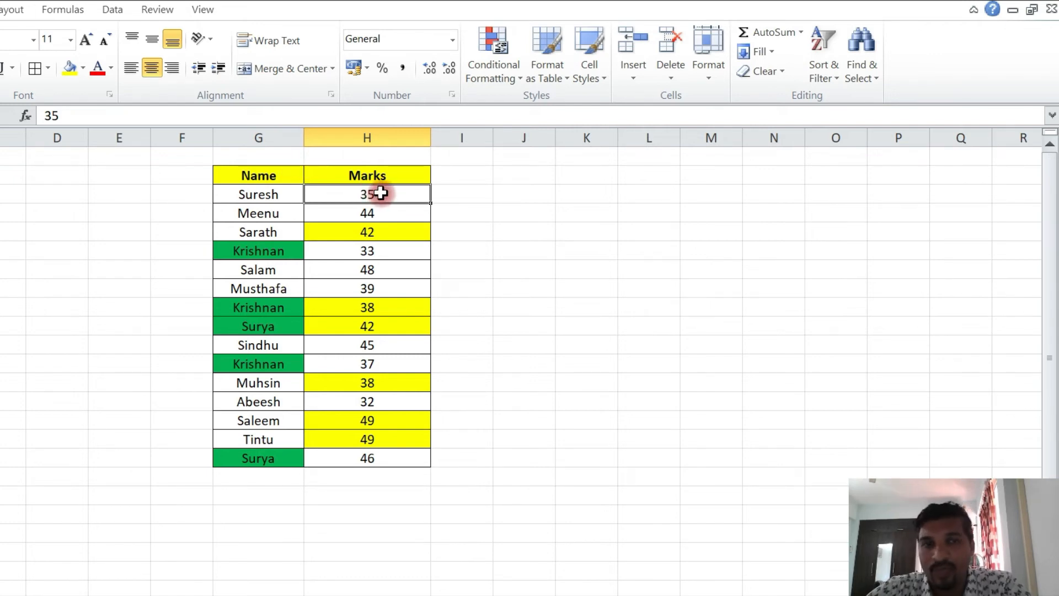
Add a new entry directly below the table, repeating the name from two rows above and entering 37 as the mark
{"action": "left_click", "coordinate": [266, 476]}
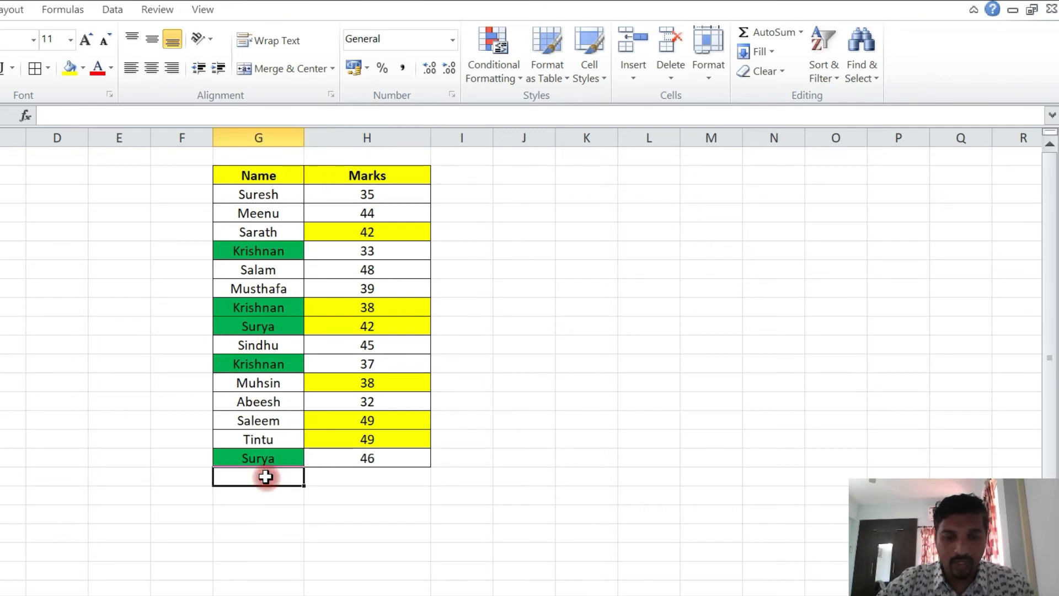
{"action": "type", "text": "Tintu"}
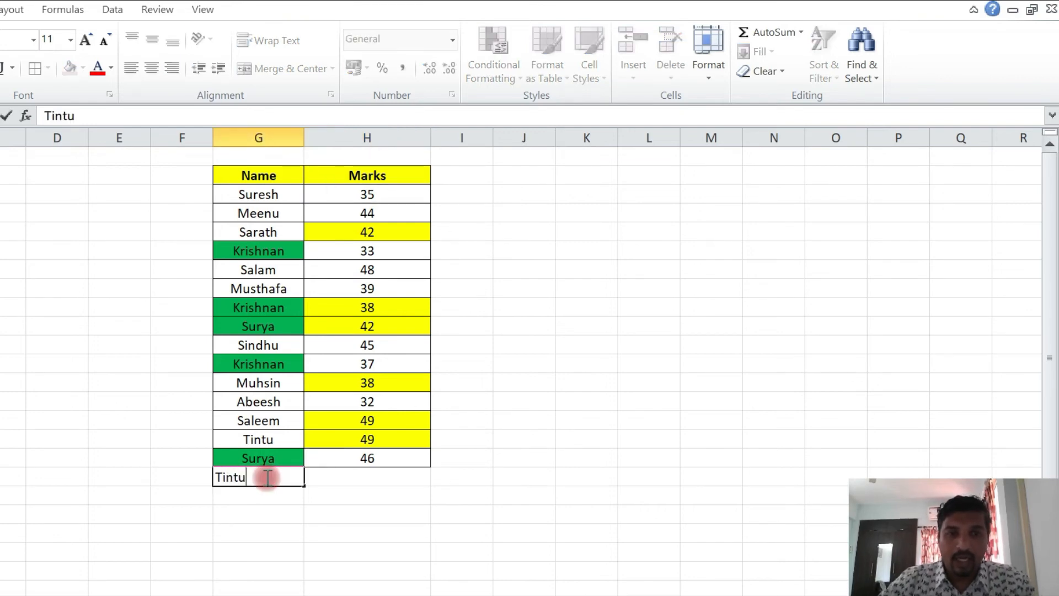
{"action": "key", "text": "Return"}
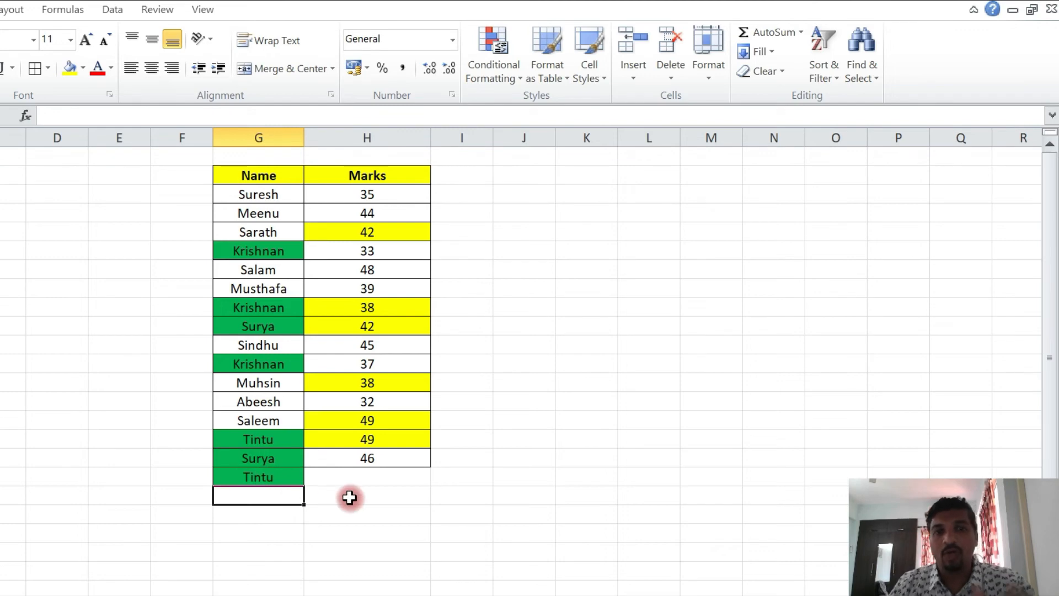
{"action": "left_click", "coordinate": [368, 490]}
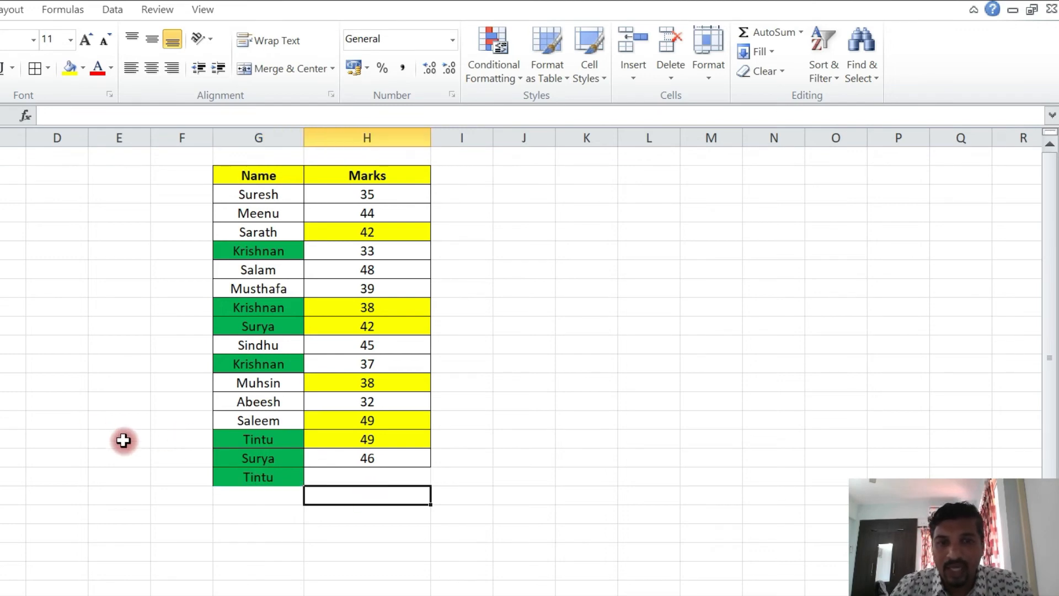
{"action": "left_click", "coordinate": [339, 477]}
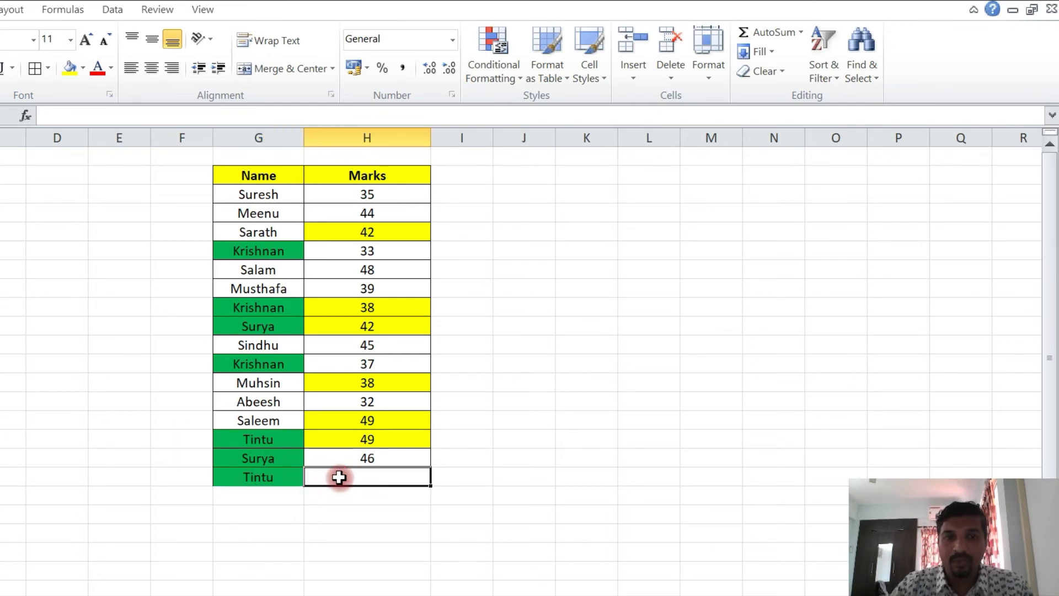
{"action": "type", "text": "37"}
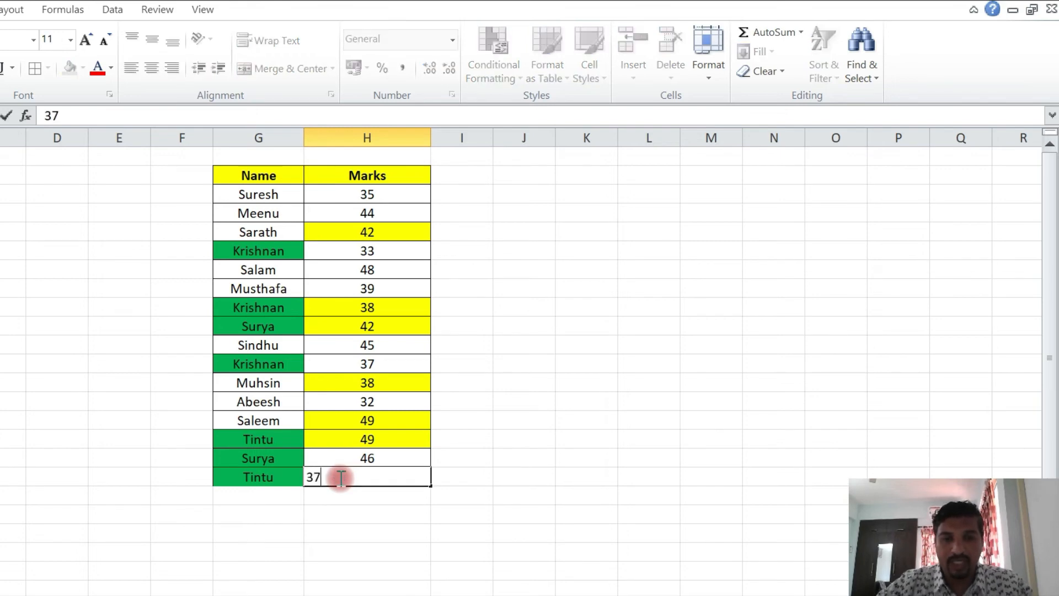
{"action": "key", "text": "Return"}
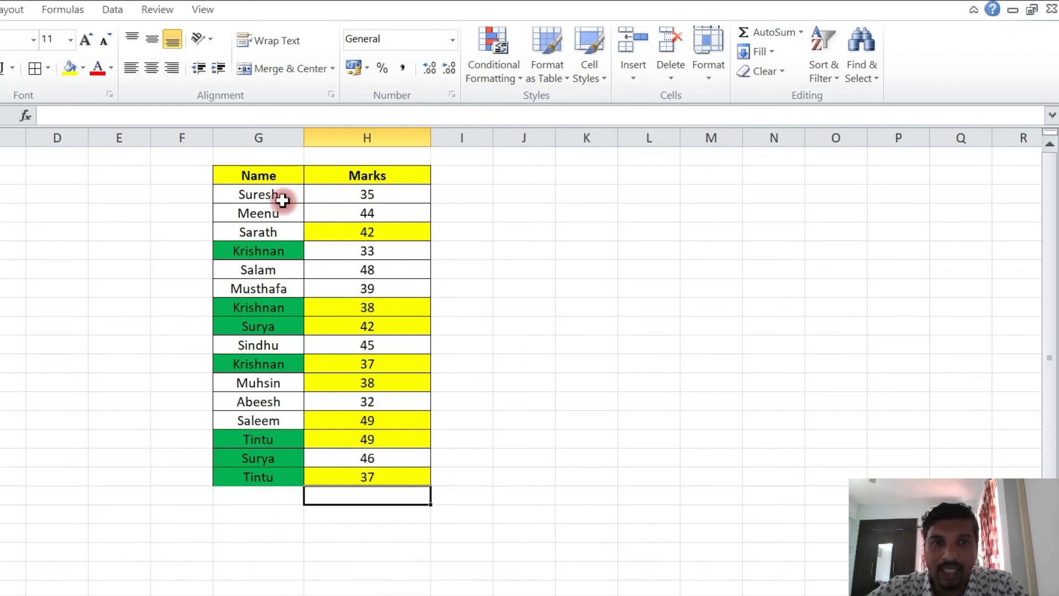
Clear the conditional formatting rules from all the cells under the Name header, including the added row
{"action": "left_click_drag", "start_coordinate": [260, 190], "coordinate": [254, 483]}
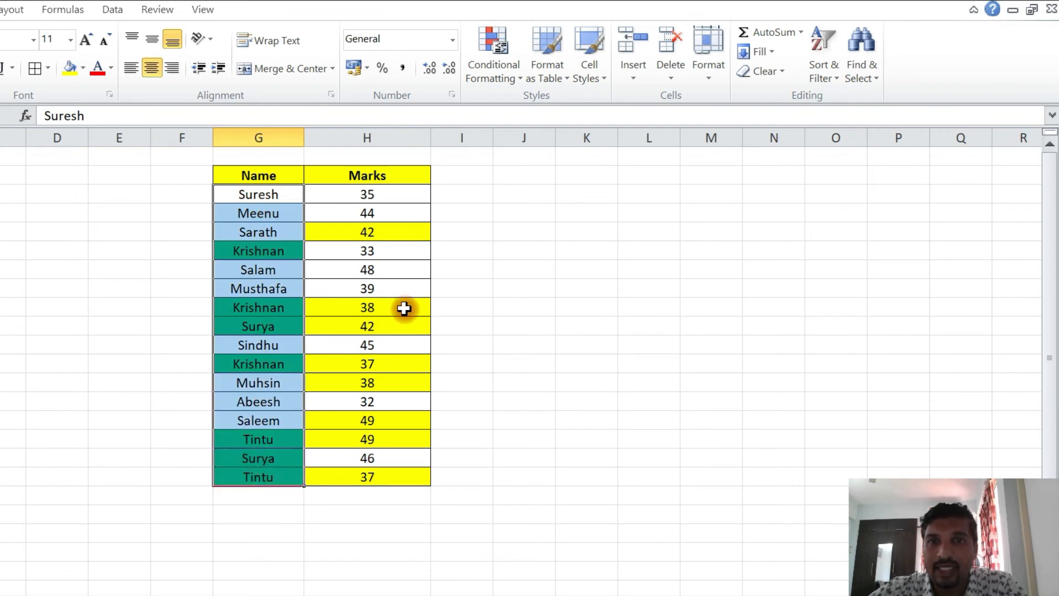
{"action": "left_click", "coordinate": [492, 66]}
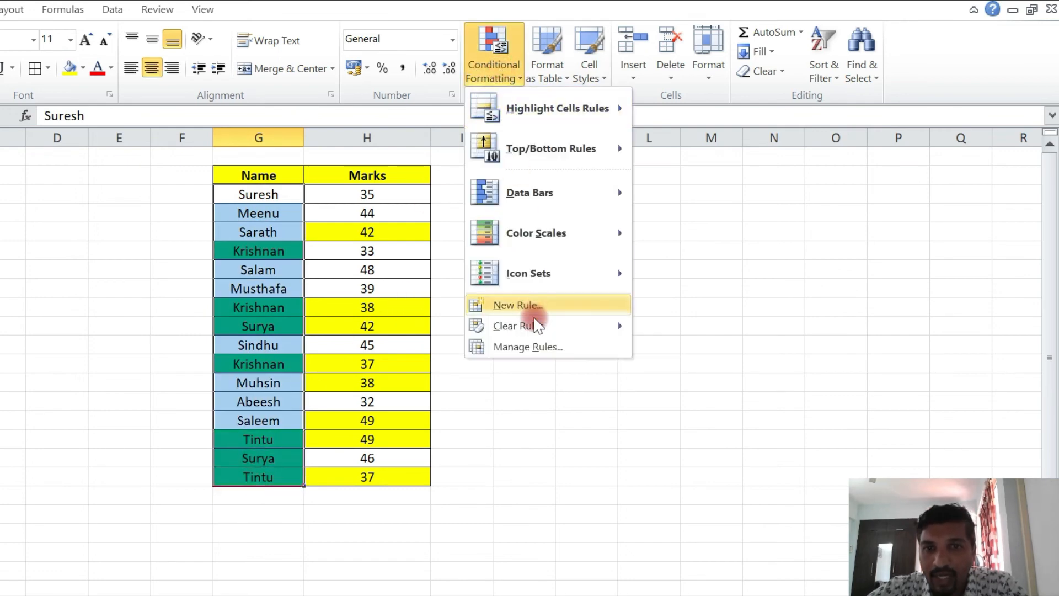
{"action": "mouse_move", "coordinate": [539, 330]}
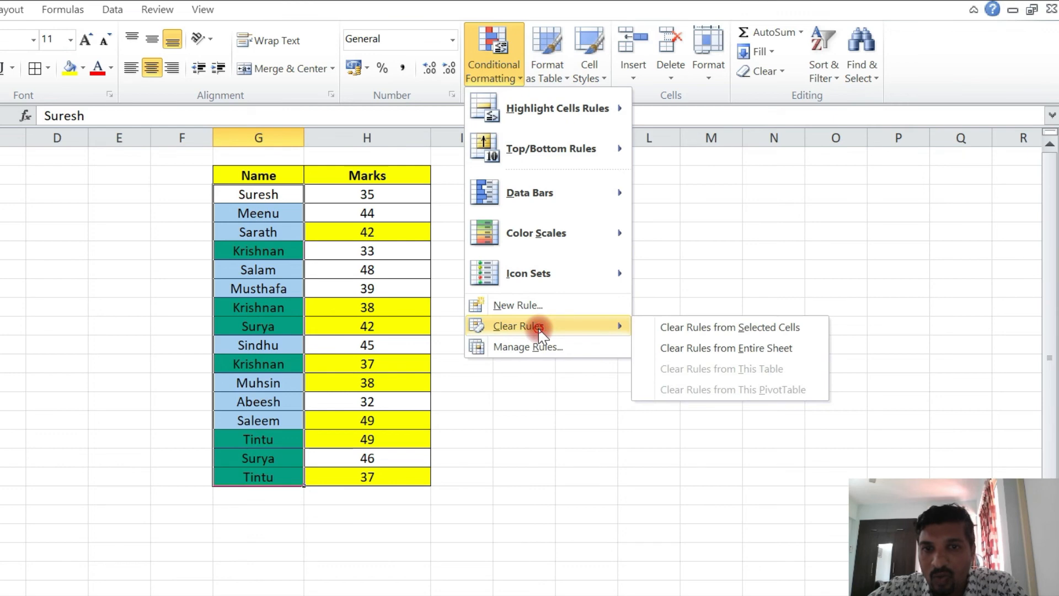
{"action": "left_click", "coordinate": [657, 328]}
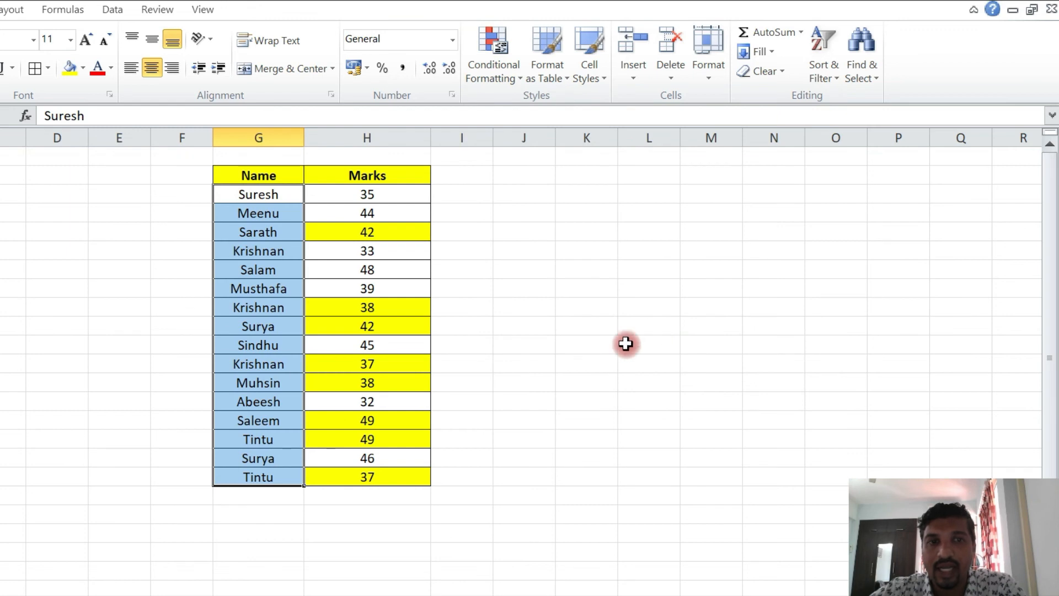
{"action": "double_click", "coordinate": [579, 364]}
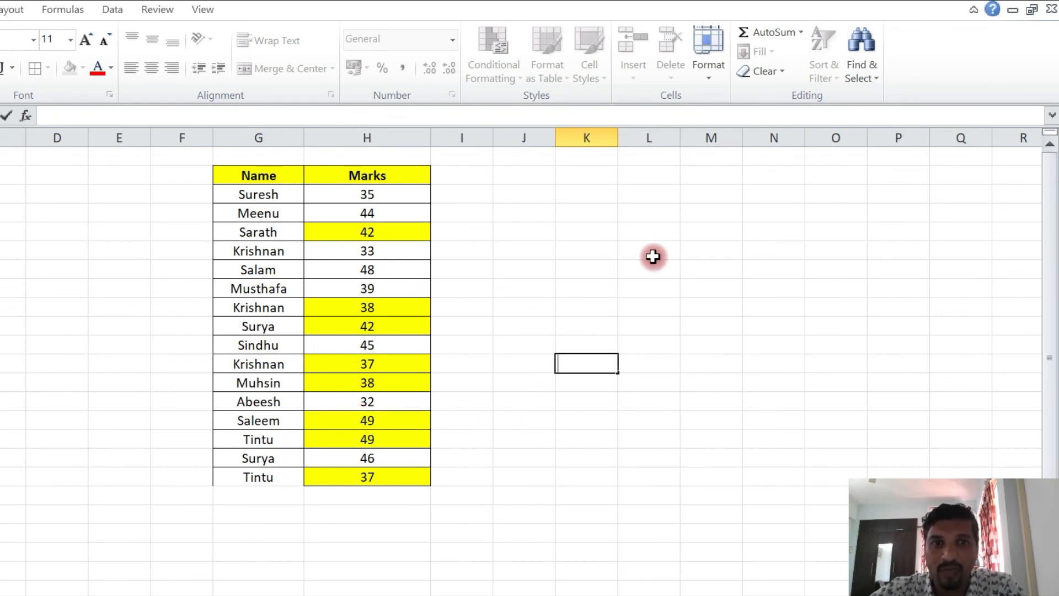
{"action": "left_click", "coordinate": [229, 269]}
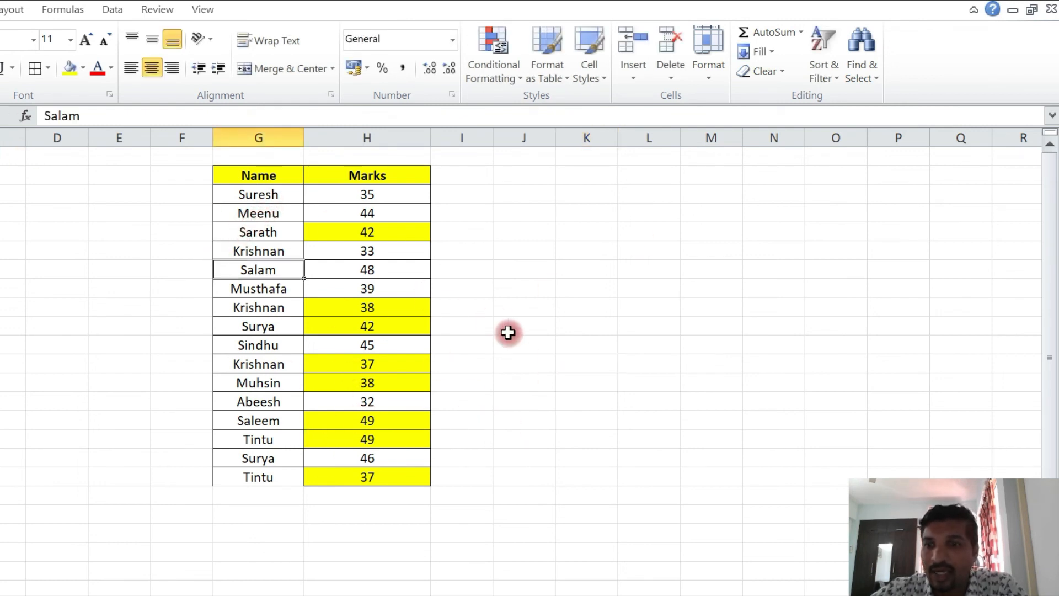